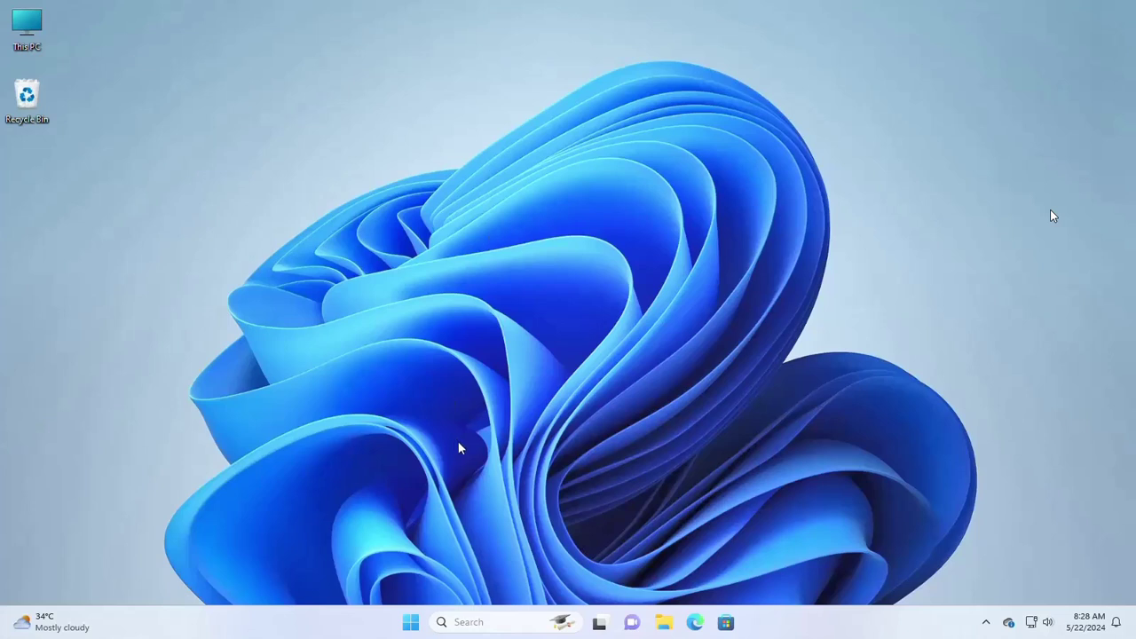
Open a maximized Command Prompt as administrator and start diskpart in it.
click(411, 626)
text(cmd)
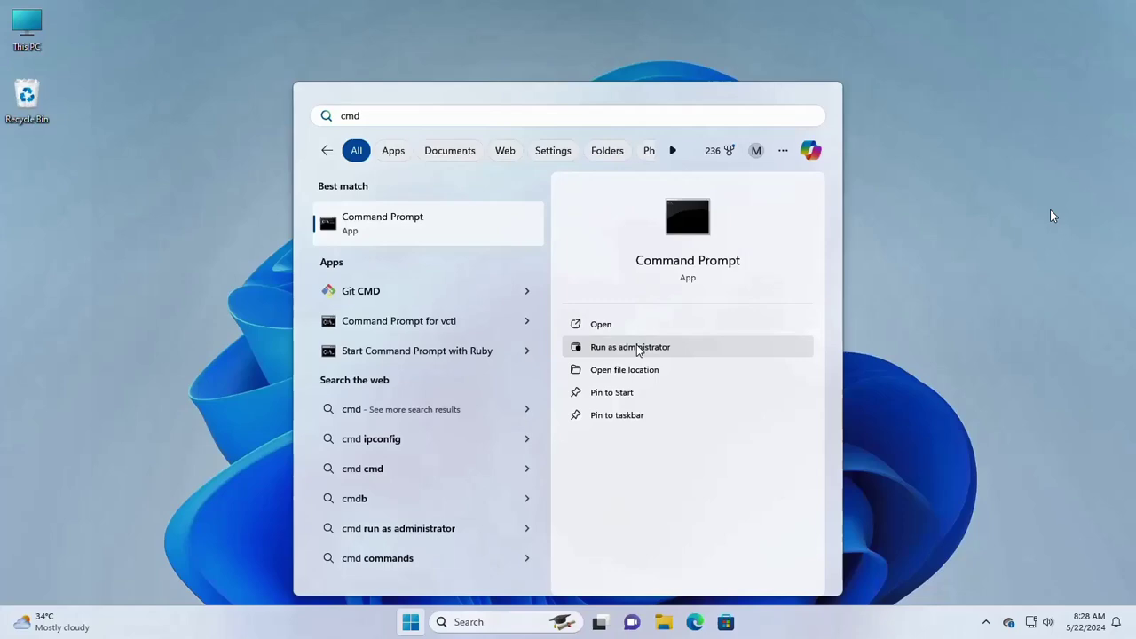
click(666, 347)
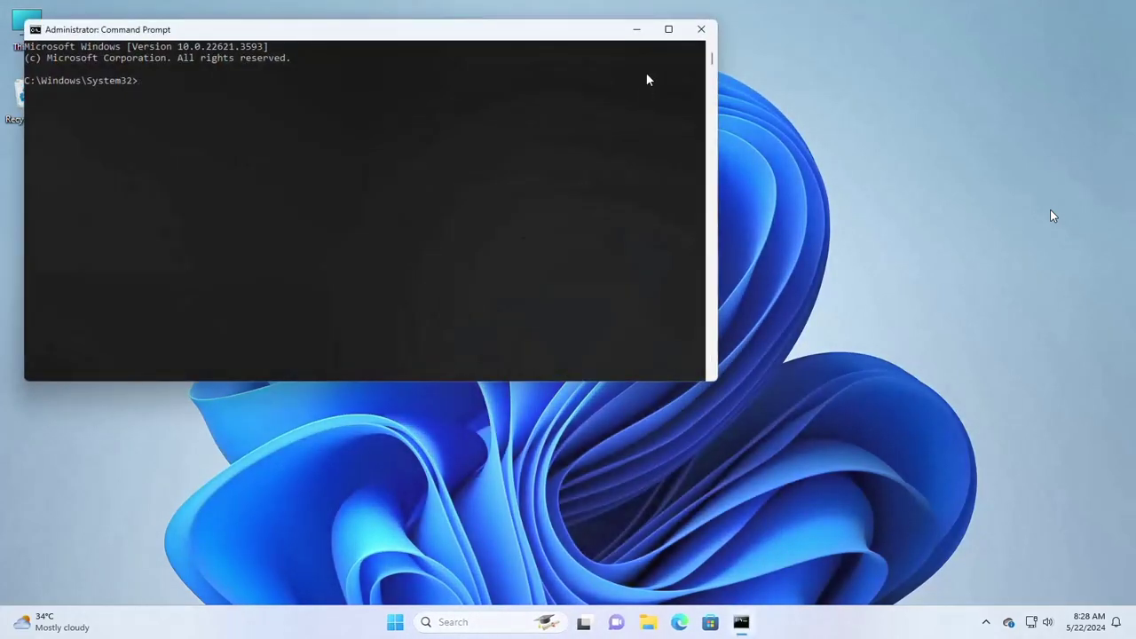
click(668, 29)
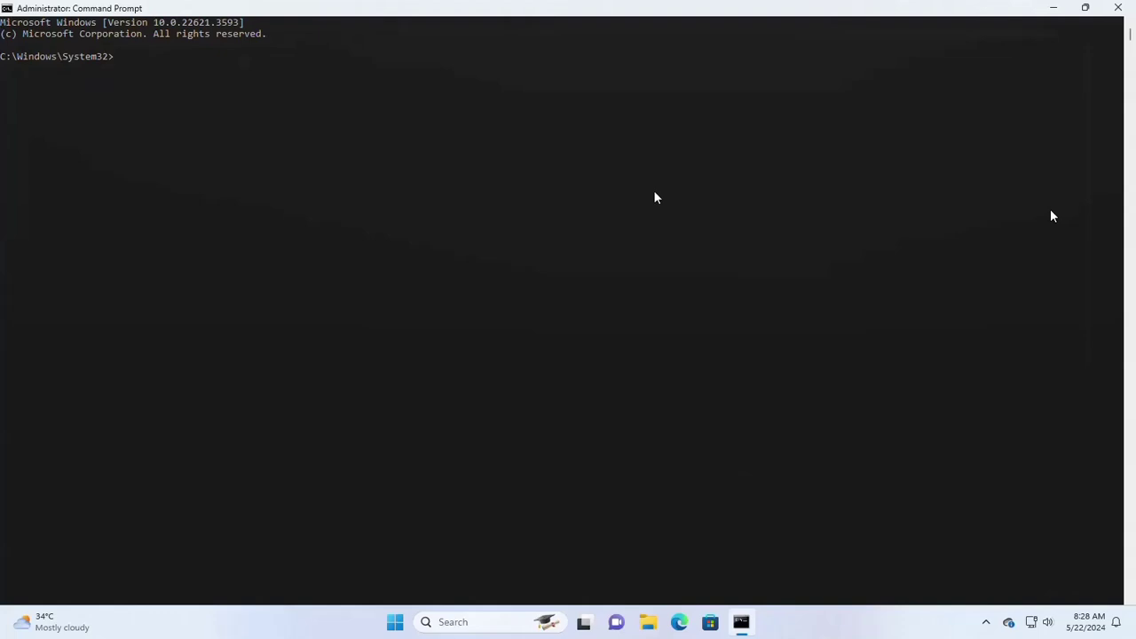
text(diskpart)
key(Return)
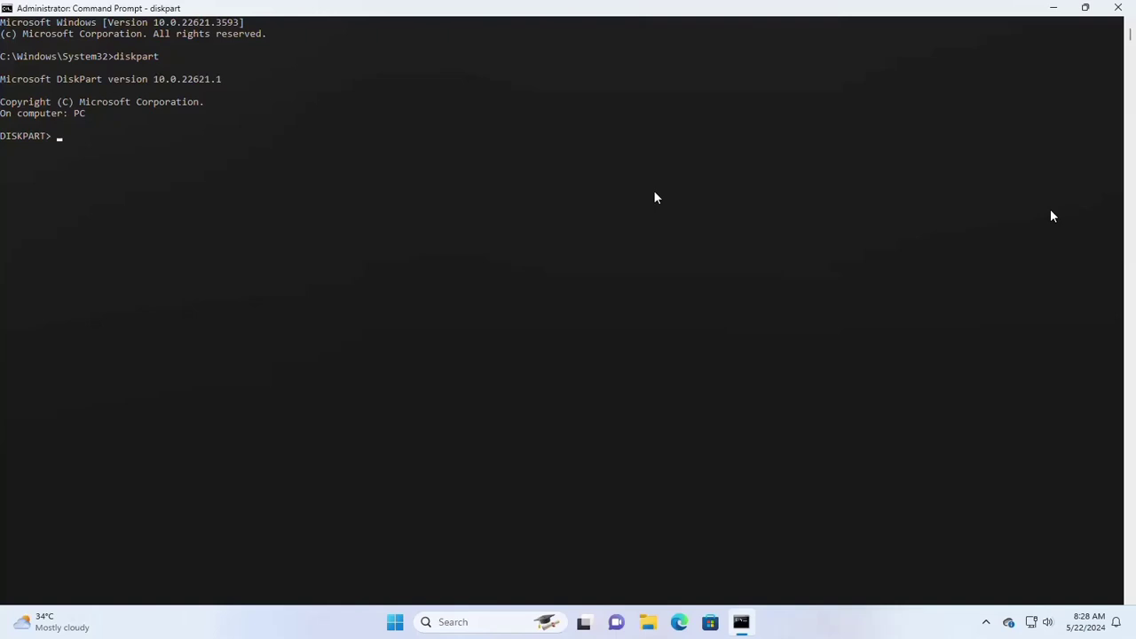
Run cls and list all disks with the list disk command.
text(cls)
key(Return)
text(list)
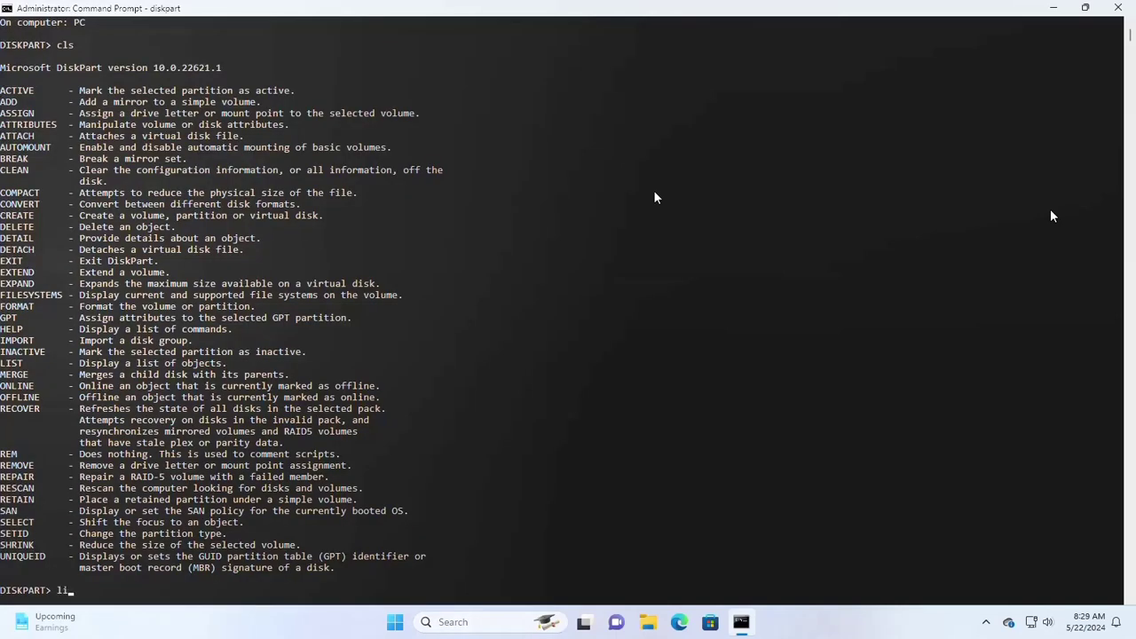
text( disk)
key(Return)
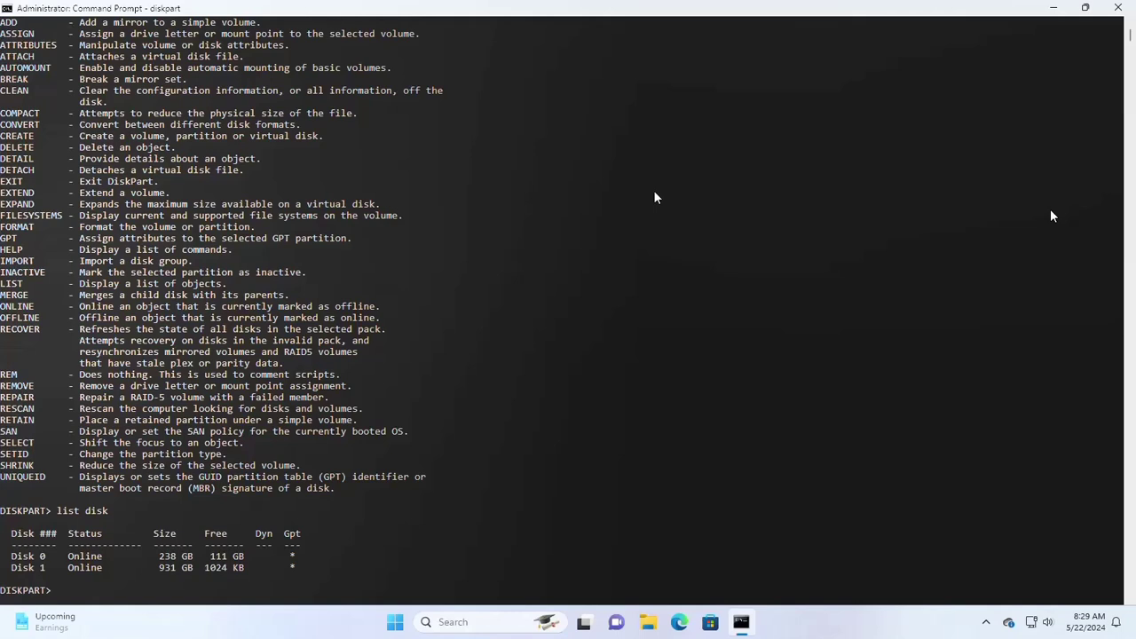
Select disk 0 in DiskPart and list its partitions.
text(select disk 0)
key(Return)
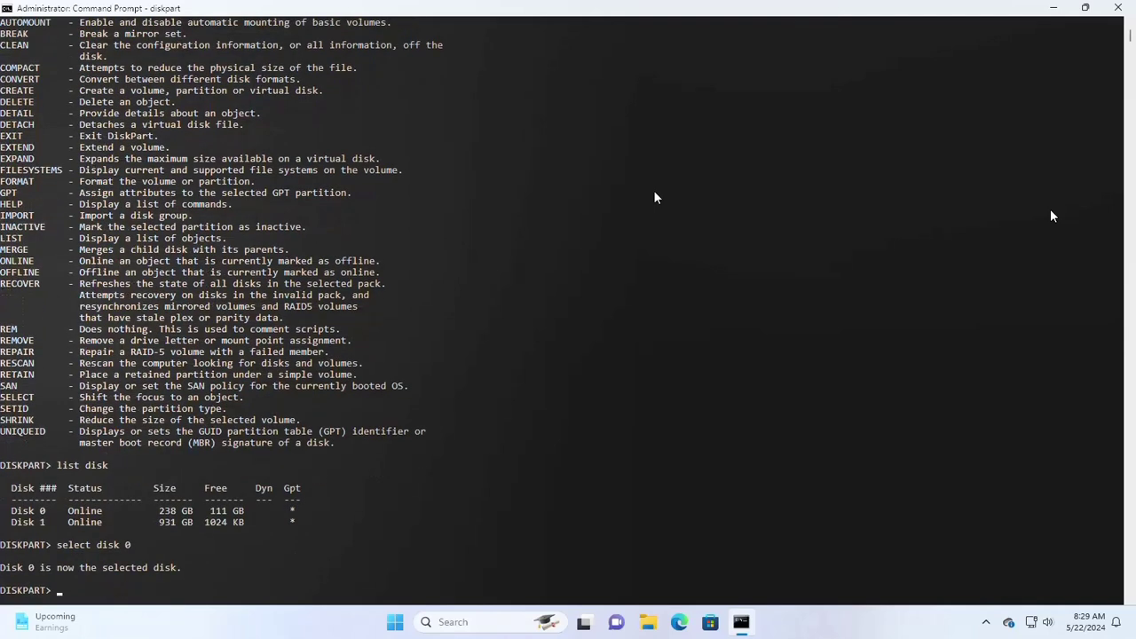
text(list partition)
key(Return)
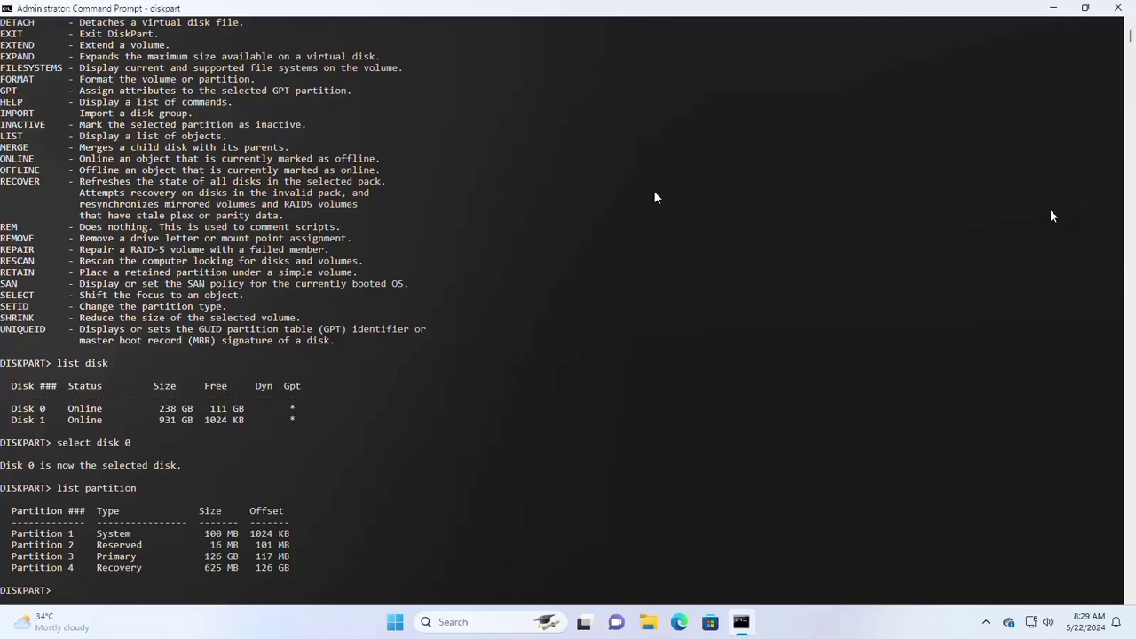
Open Computer Management, show Disk Management and maximize the window.
click(395, 621)
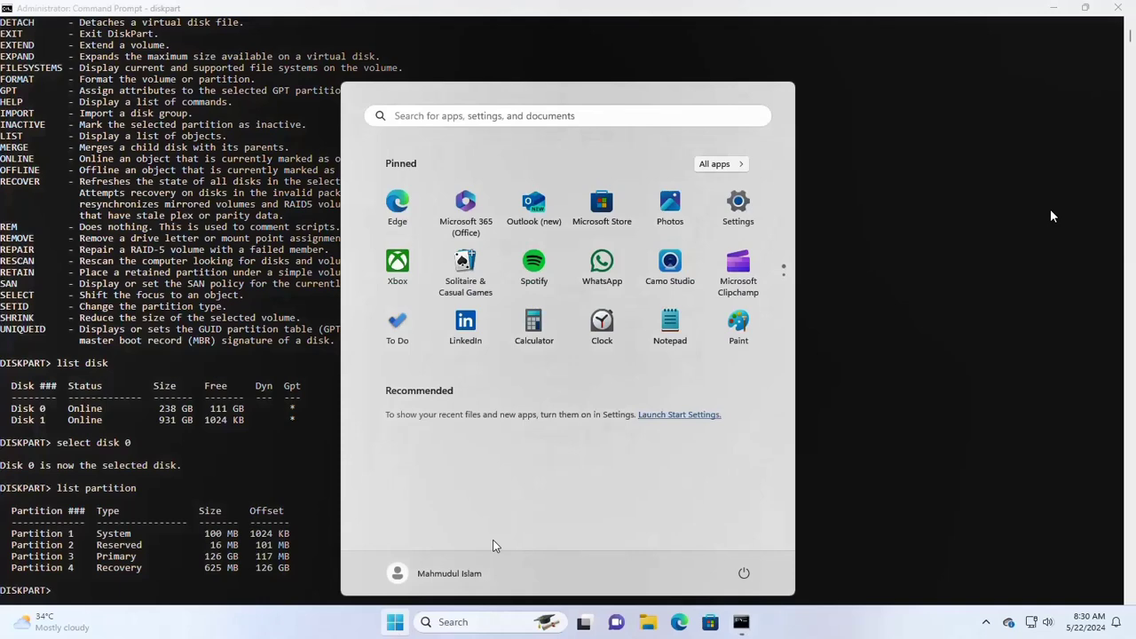
text(mana)
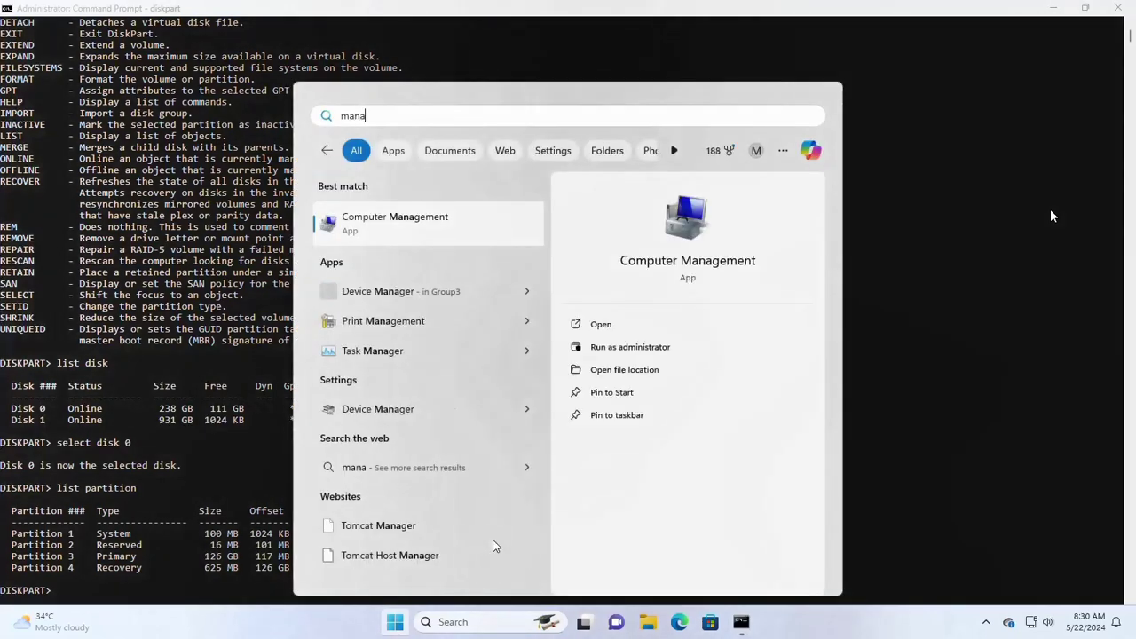
key(Escape)
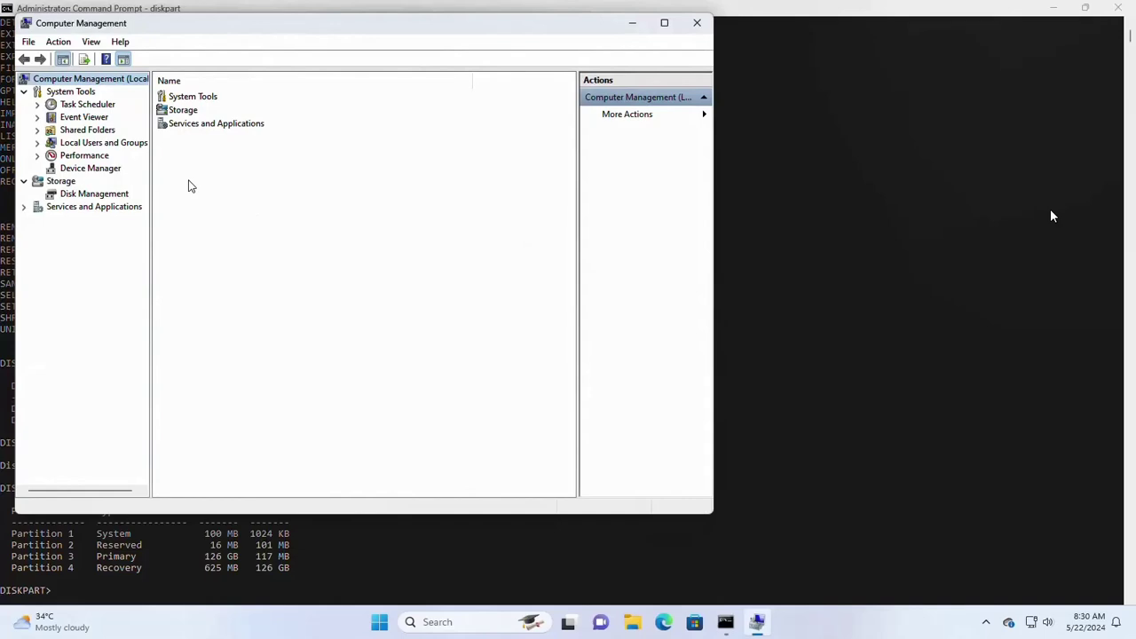
click(99, 195)
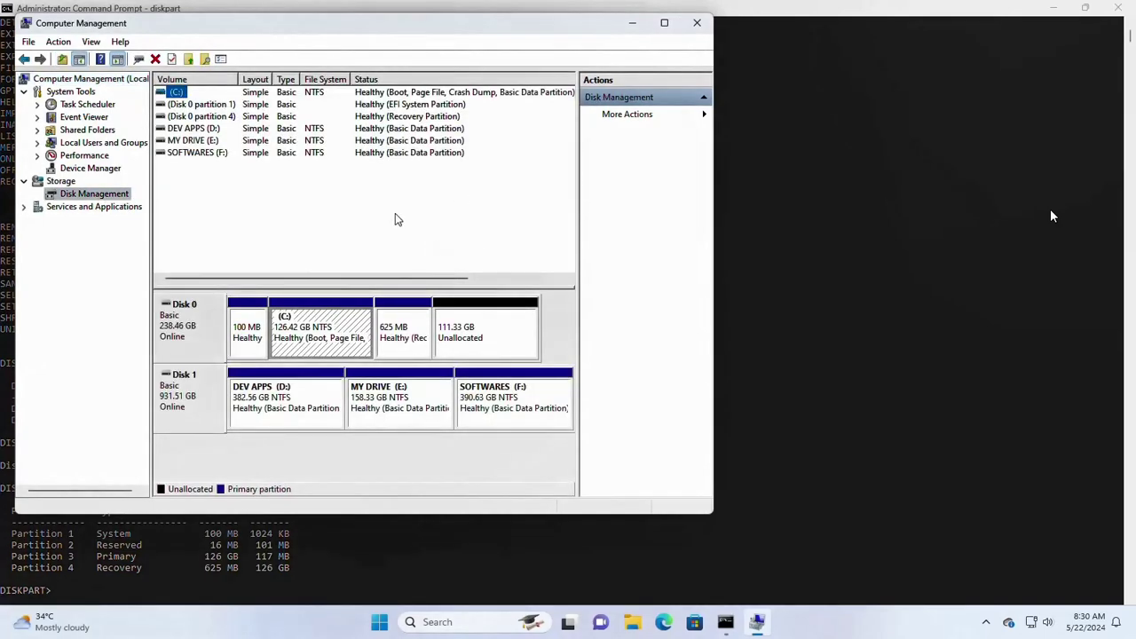
click(664, 22)
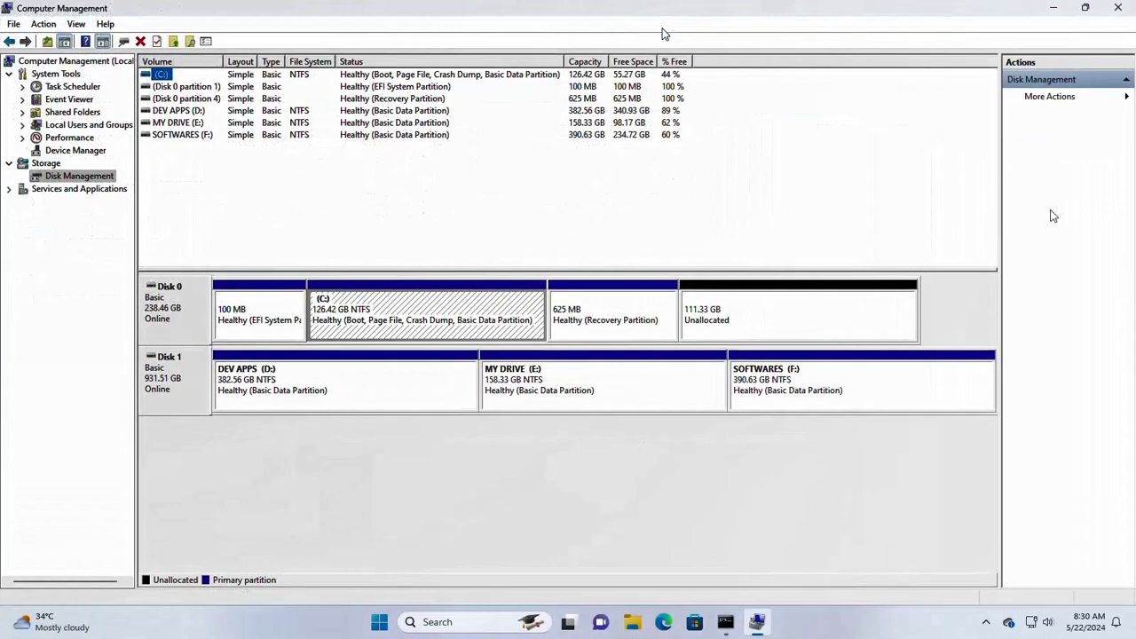
Examine Disk 0's C: volume, recovery partition and unallocated space, and check whether Extend Volume is available for C:.
click(751, 319)
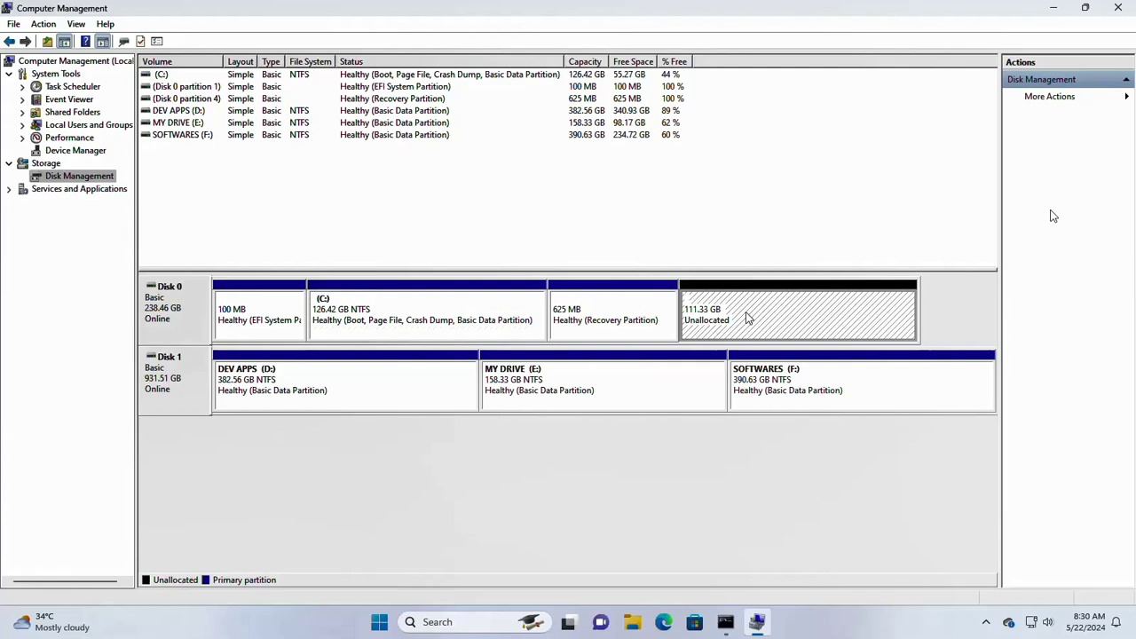
click(616, 318)
click(465, 317)
right_click(465, 316)
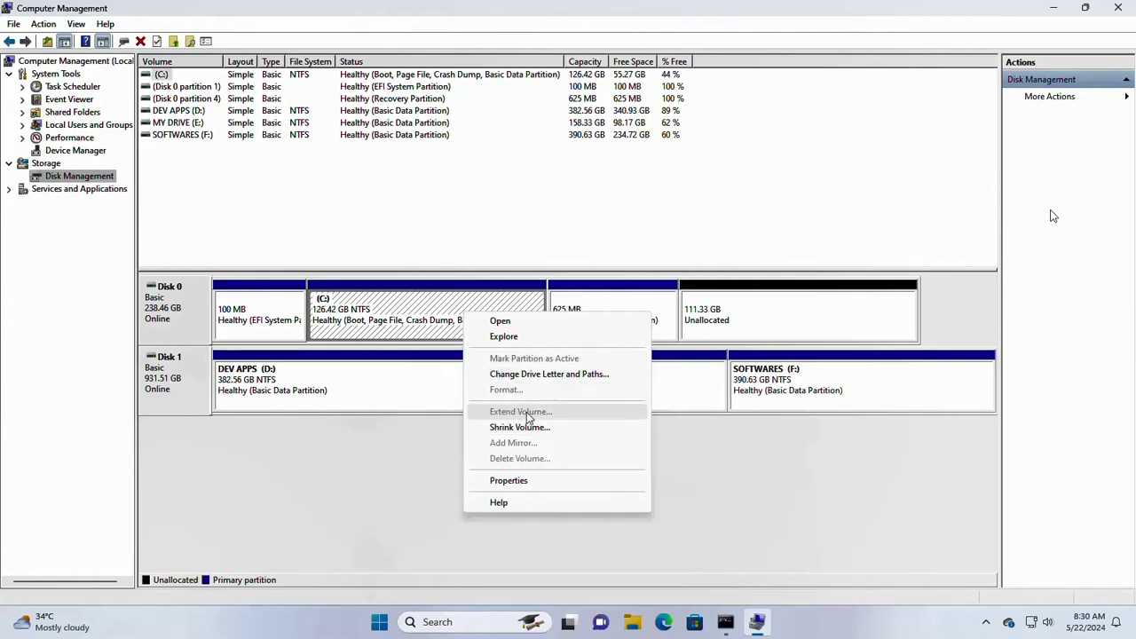
click(729, 312)
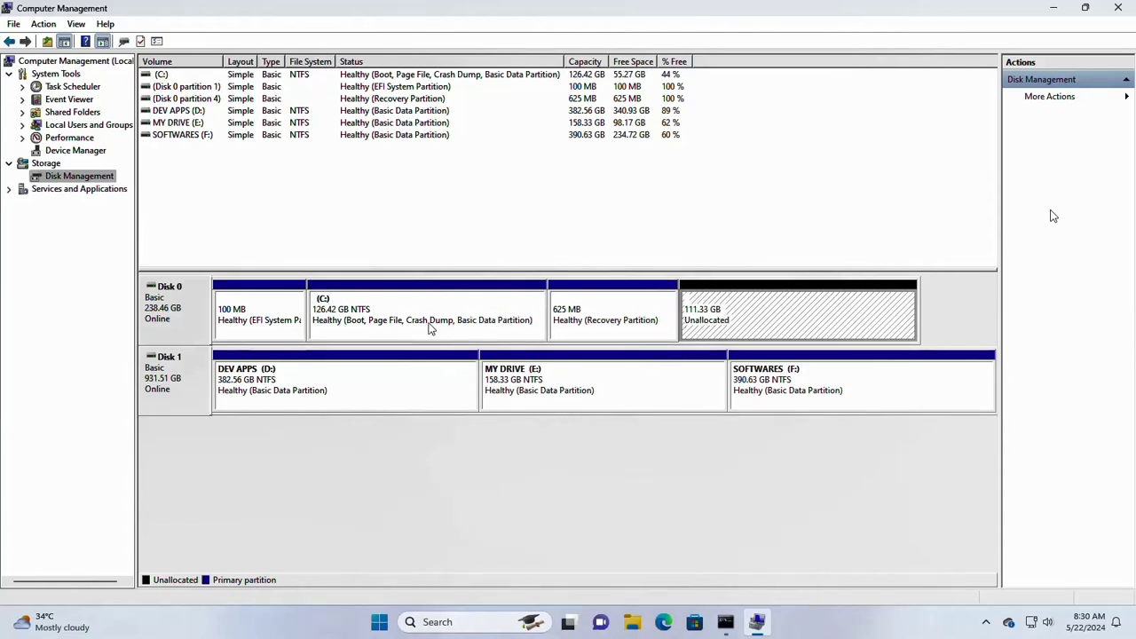
click(618, 315)
click(737, 321)
click(615, 318)
click(463, 316)
right_click(463, 315)
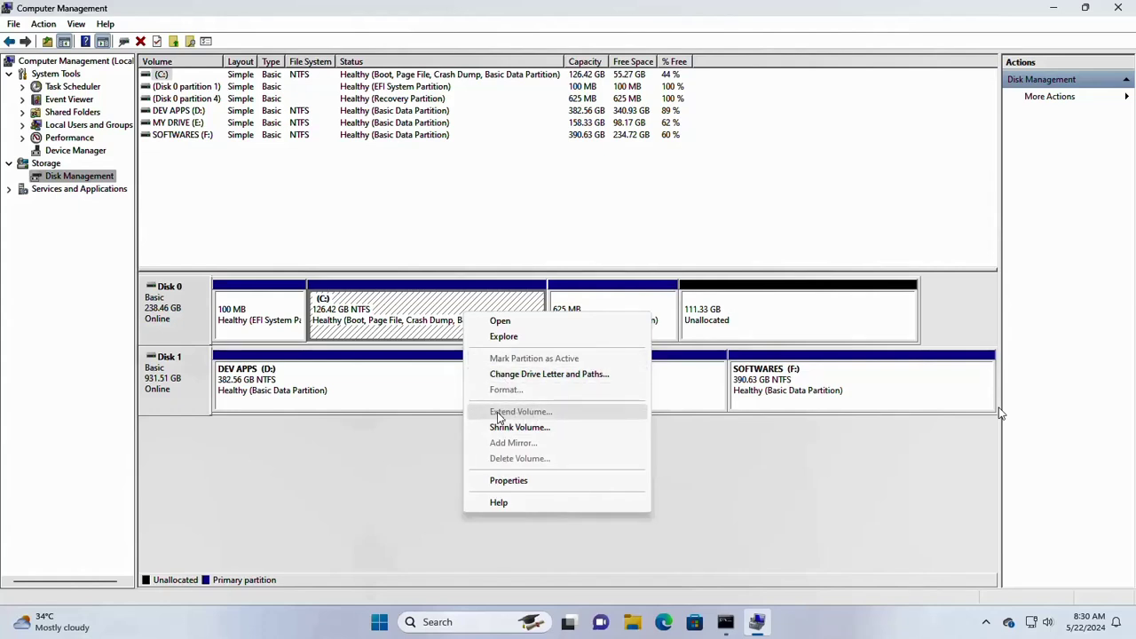
click(720, 321)
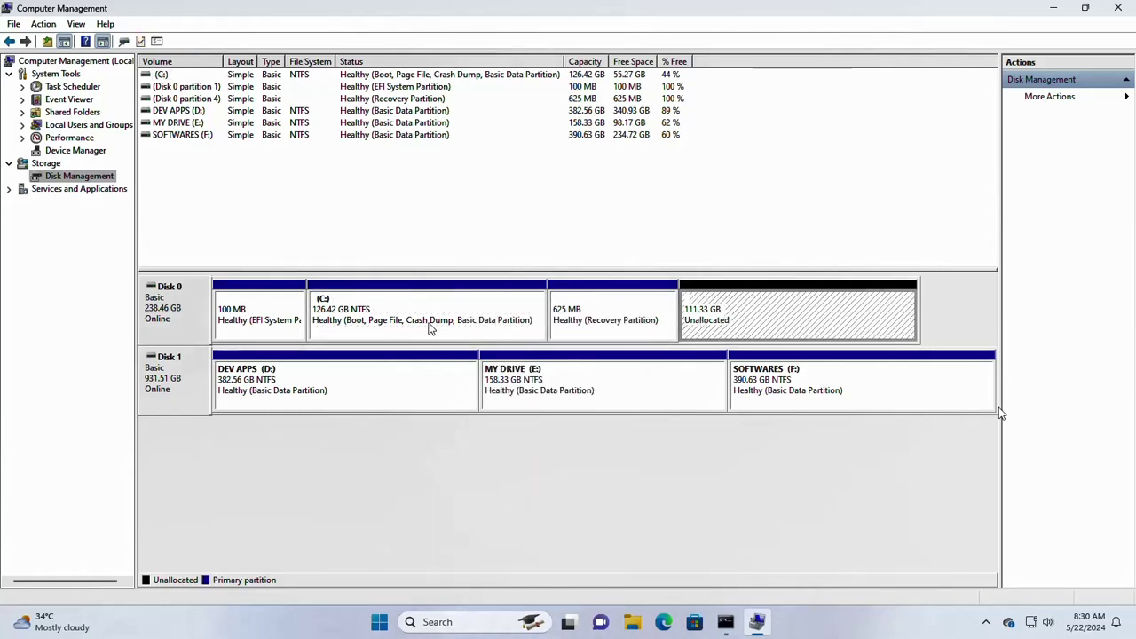
click(623, 313)
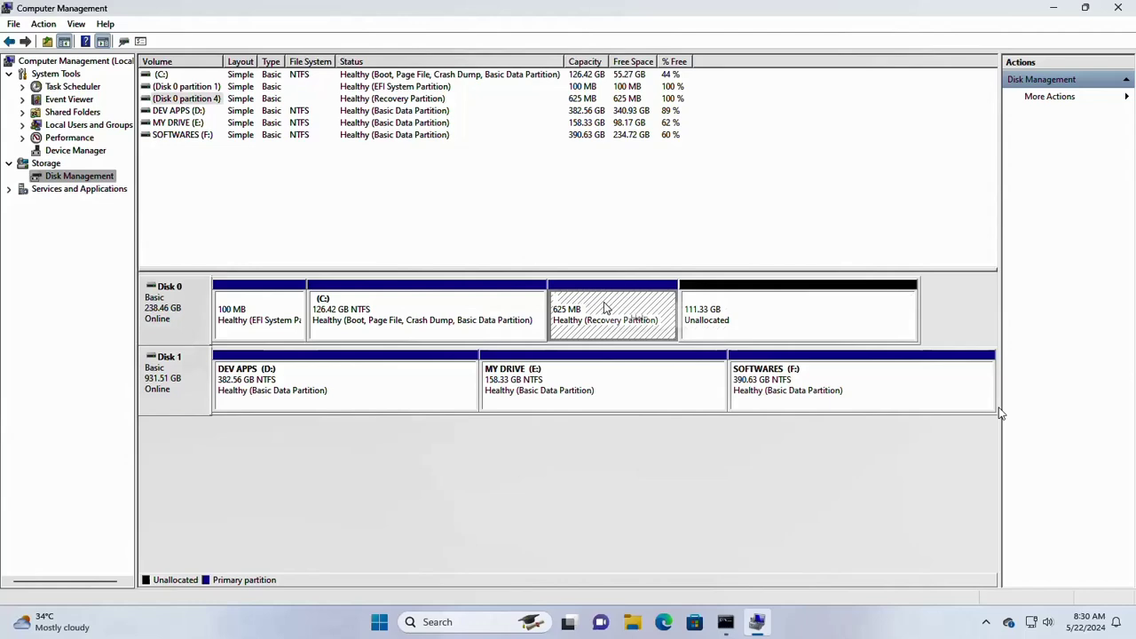
click(733, 256)
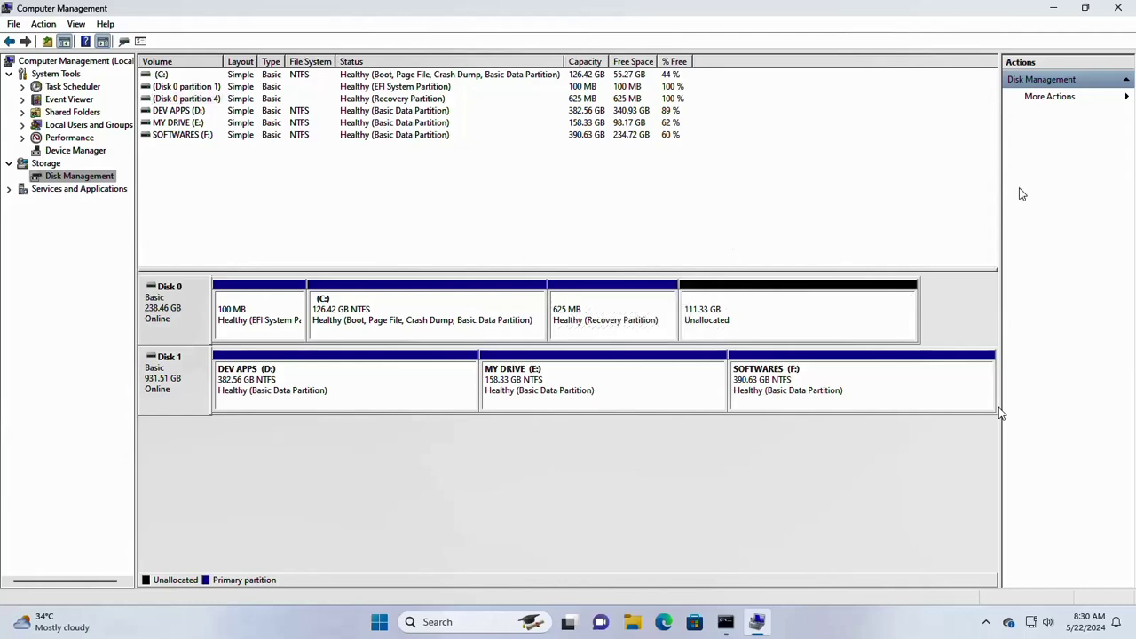
Switch to the Command Prompt and select partition 4, the recovery partition, in DiskPart.
key(alt+Tab)
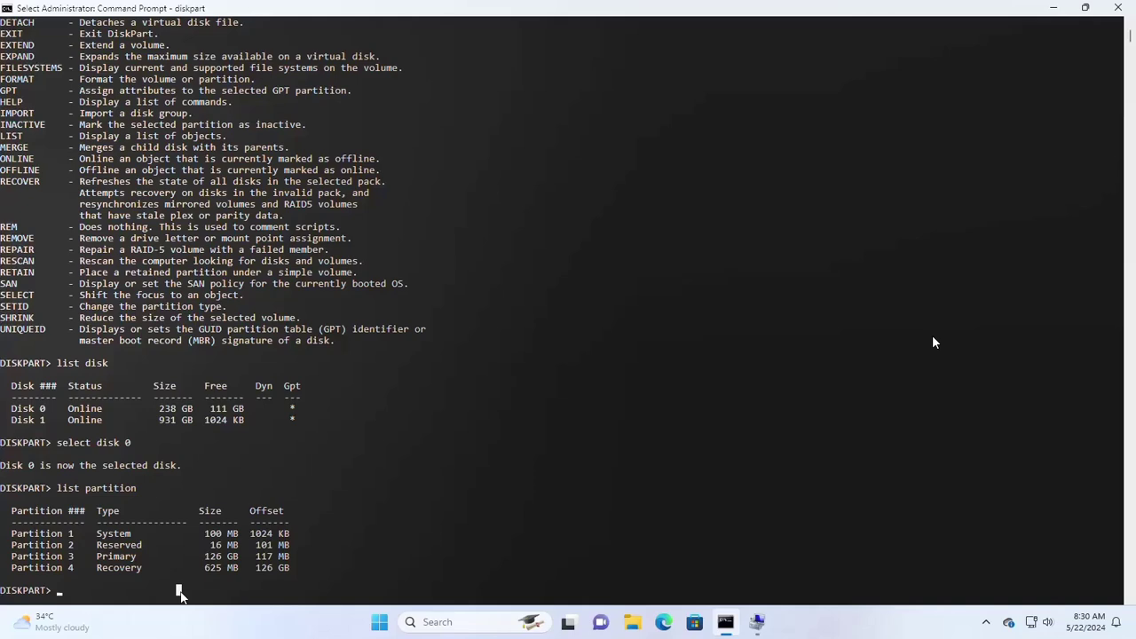
text(select)
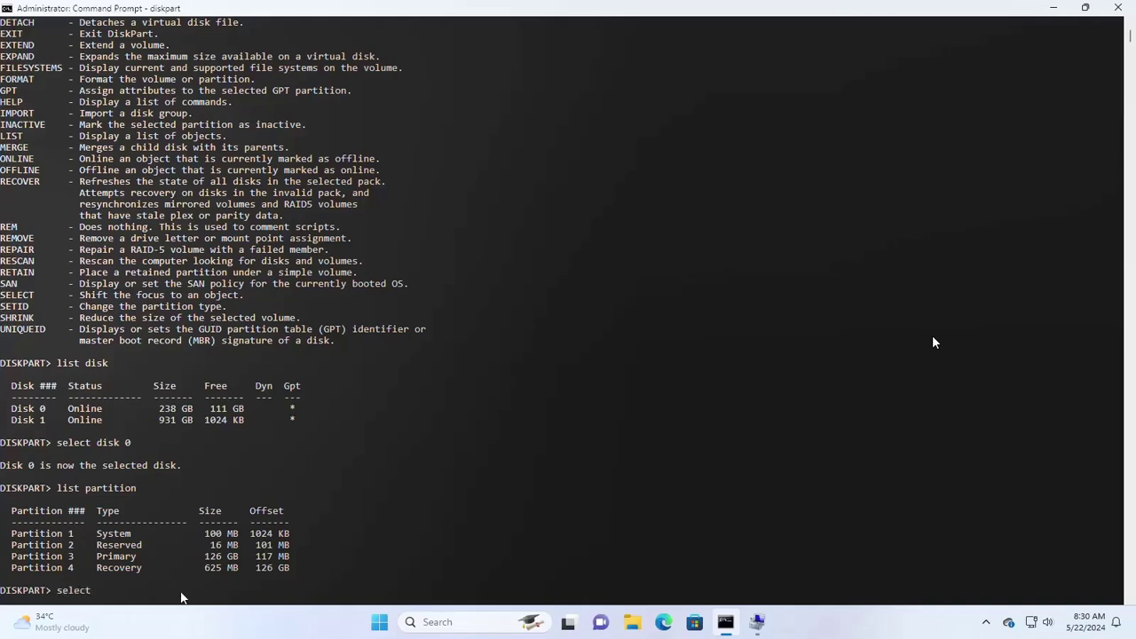
text( partition 4)
key(Return)
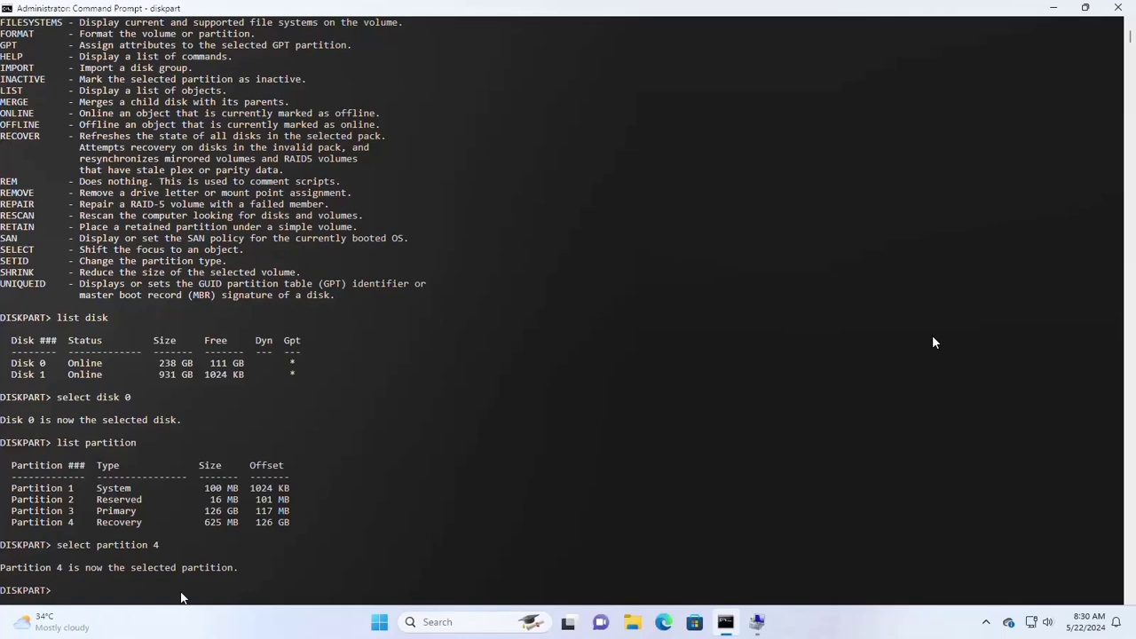
Check the recovery partition on Disk 0 in Disk Management, then return to the Command Prompt.
click(756, 621)
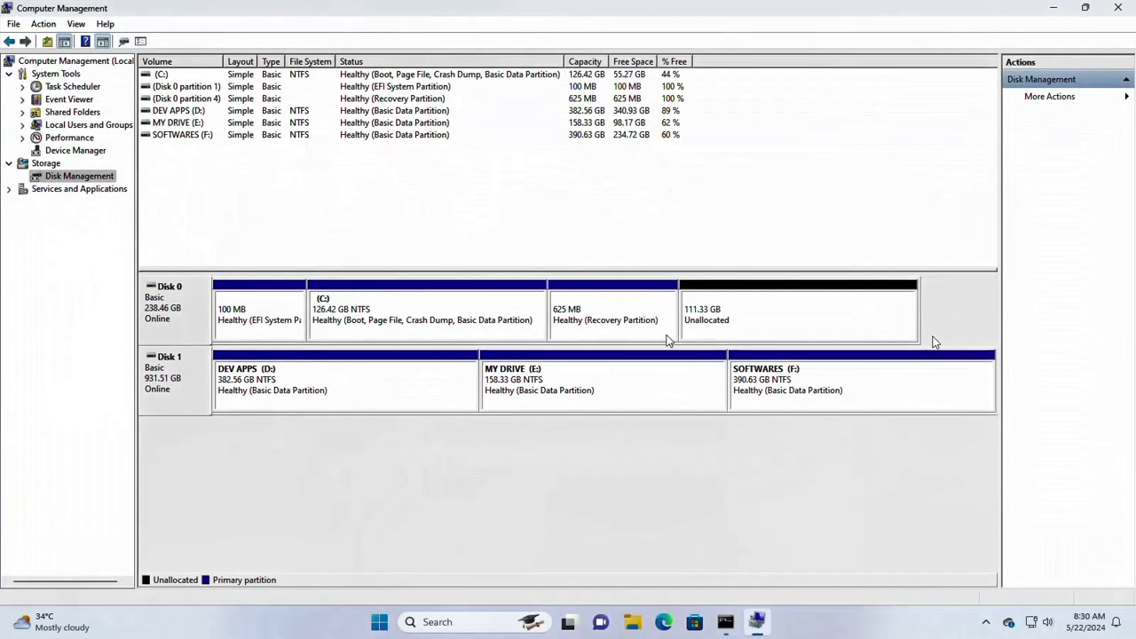
click(727, 329)
click(613, 320)
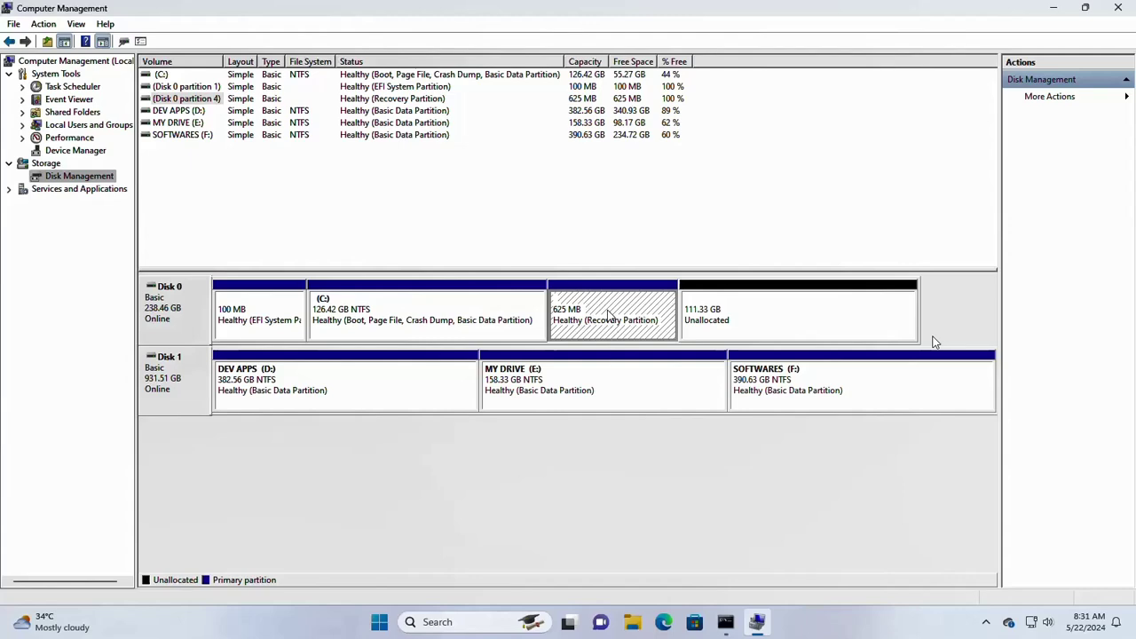
click(1053, 8)
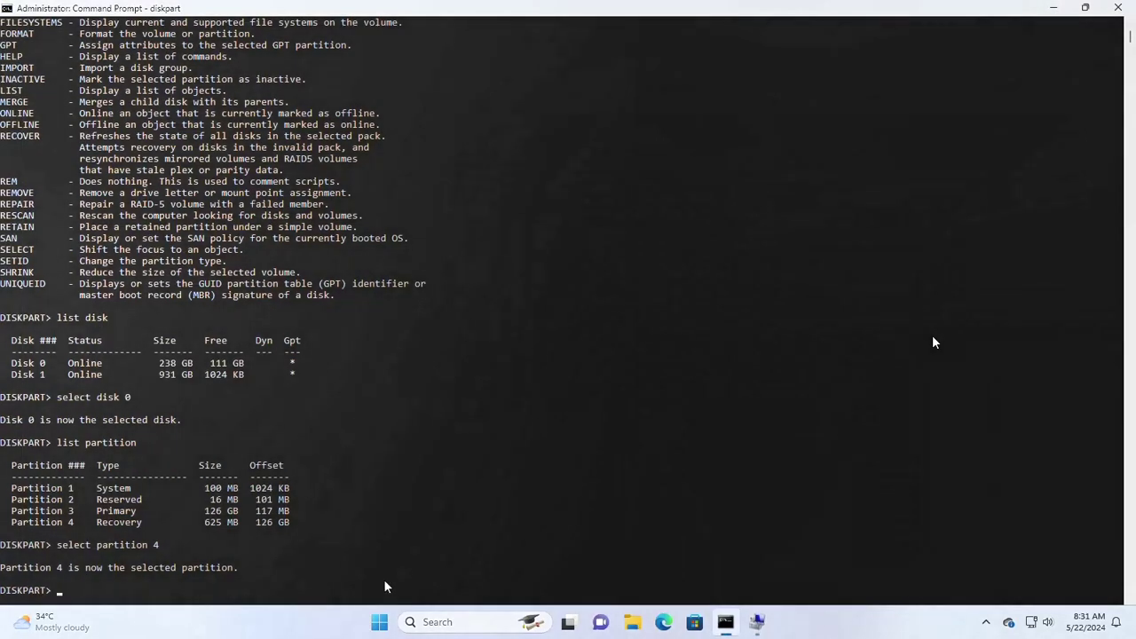
Delete the selected partition with the override option and check Disk 0's unallocated space in Disk Management.
text(delete partition)
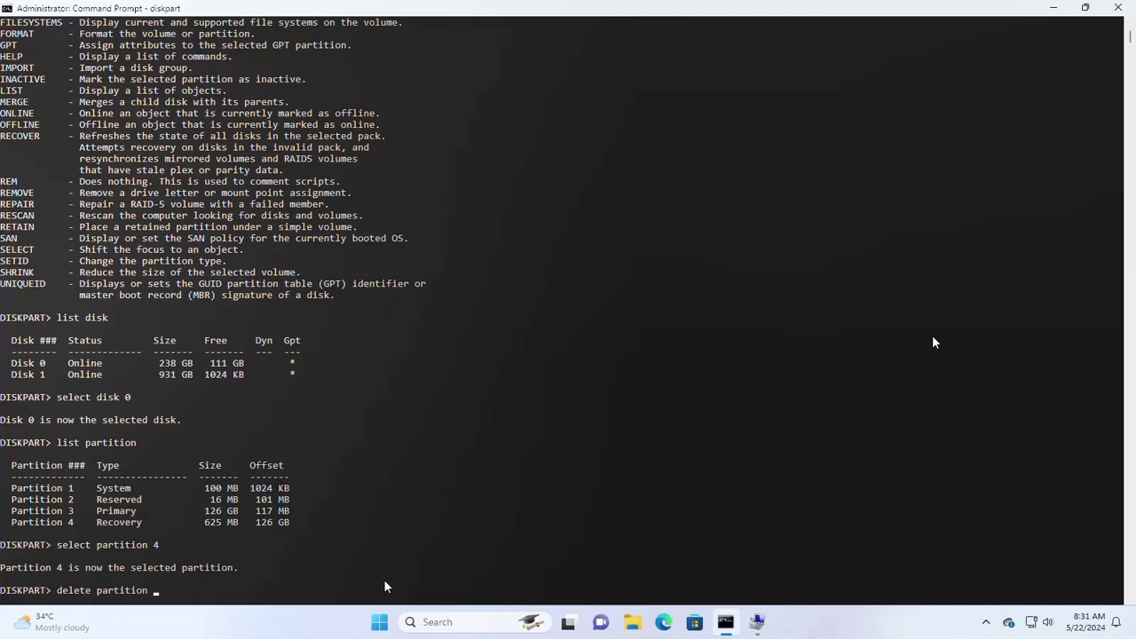
text( override)
key(Return)
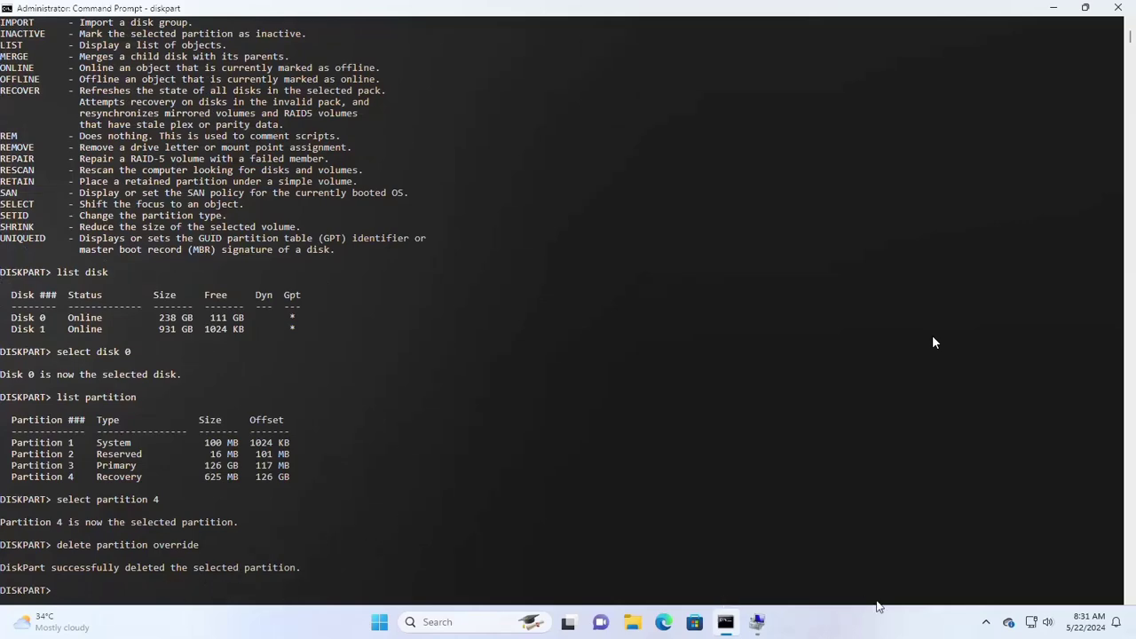
click(756, 621)
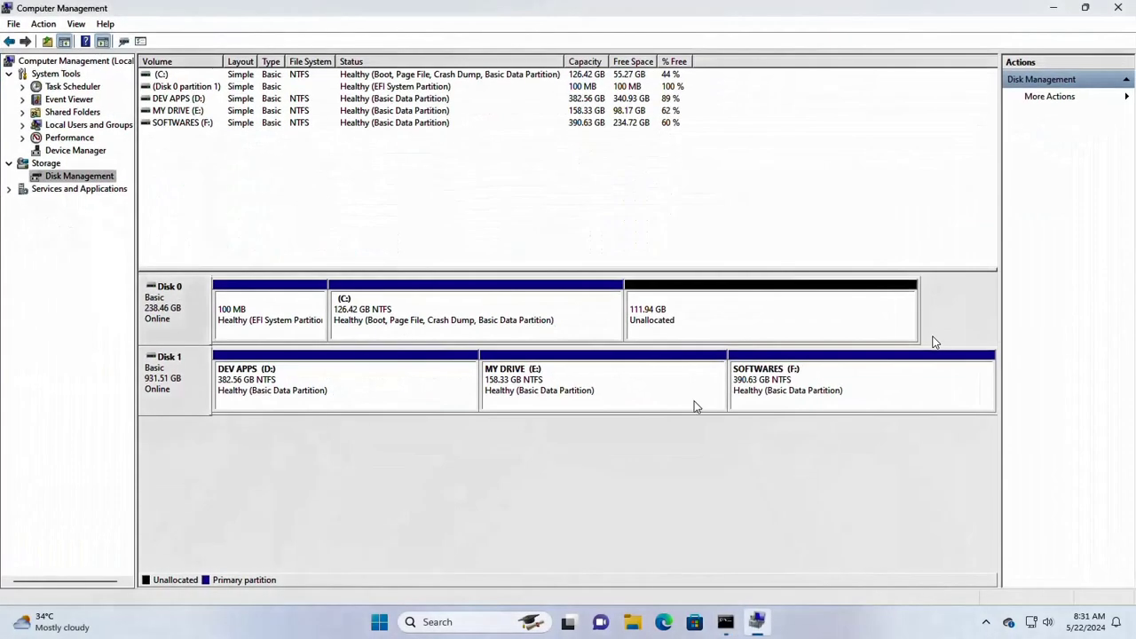
click(728, 323)
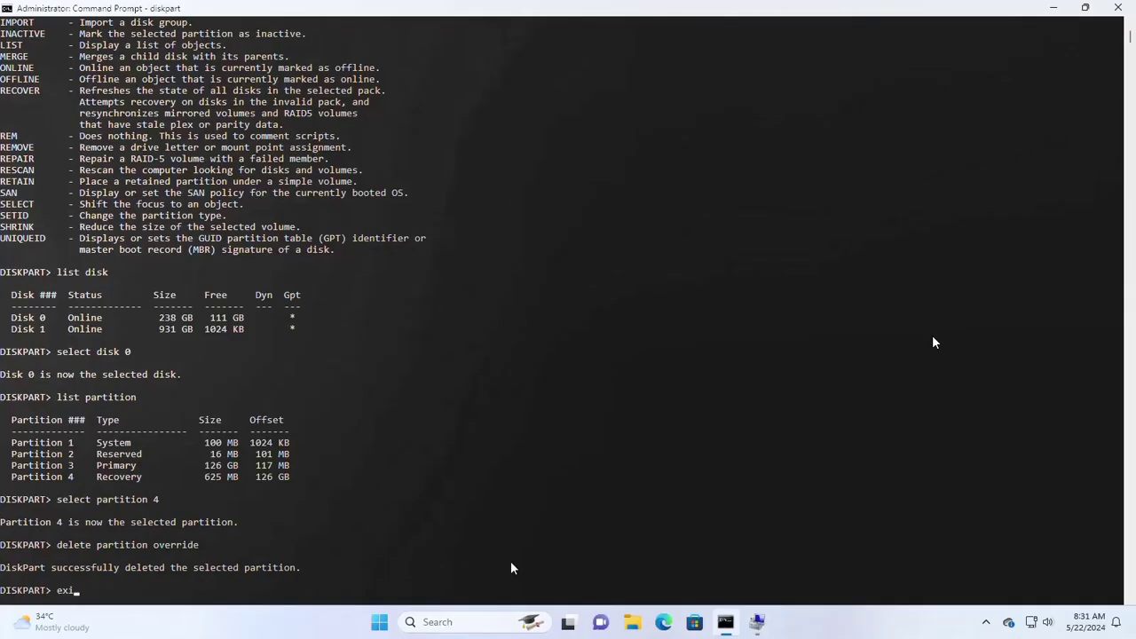
Exit DiskPart and close the Command Prompt with the exit command.
text(t)
key(Return)
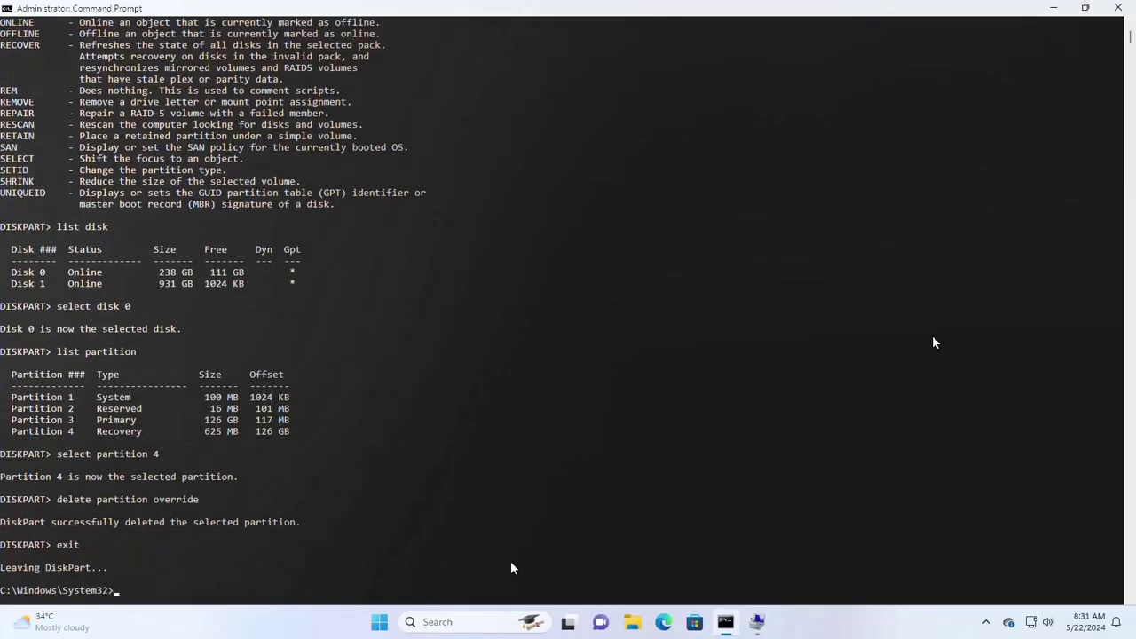
text(exit)
key(Return)
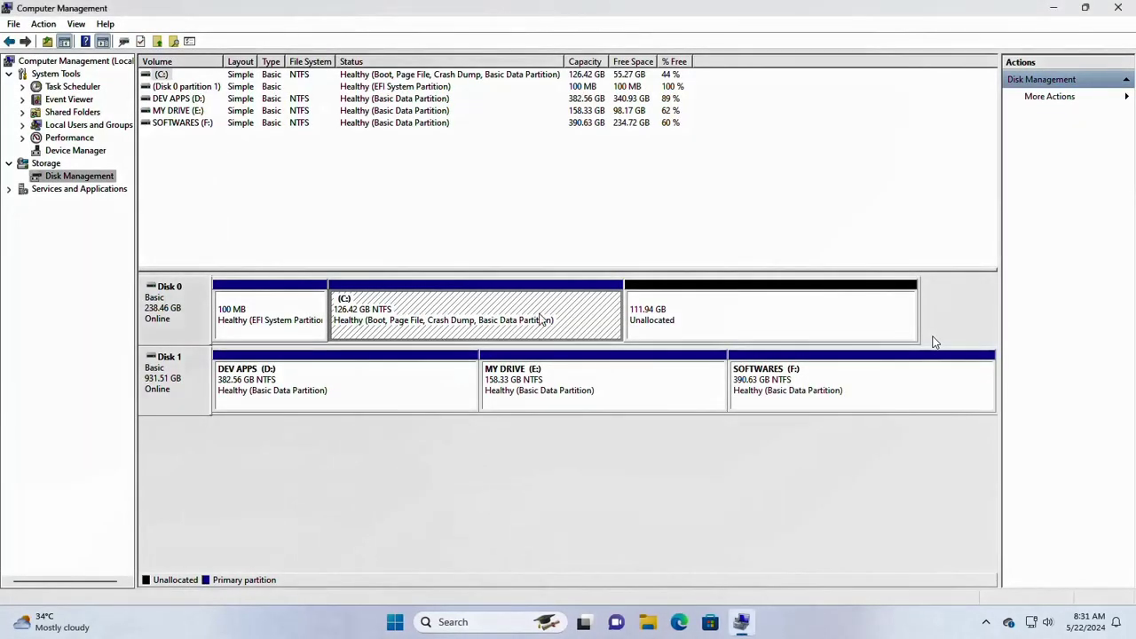
Extend the C: volume with all 114625 MB of unallocated space on Disk 0 using the Extend Volume Wizard.
click(689, 299)
click(559, 308)
right_click(527, 310)
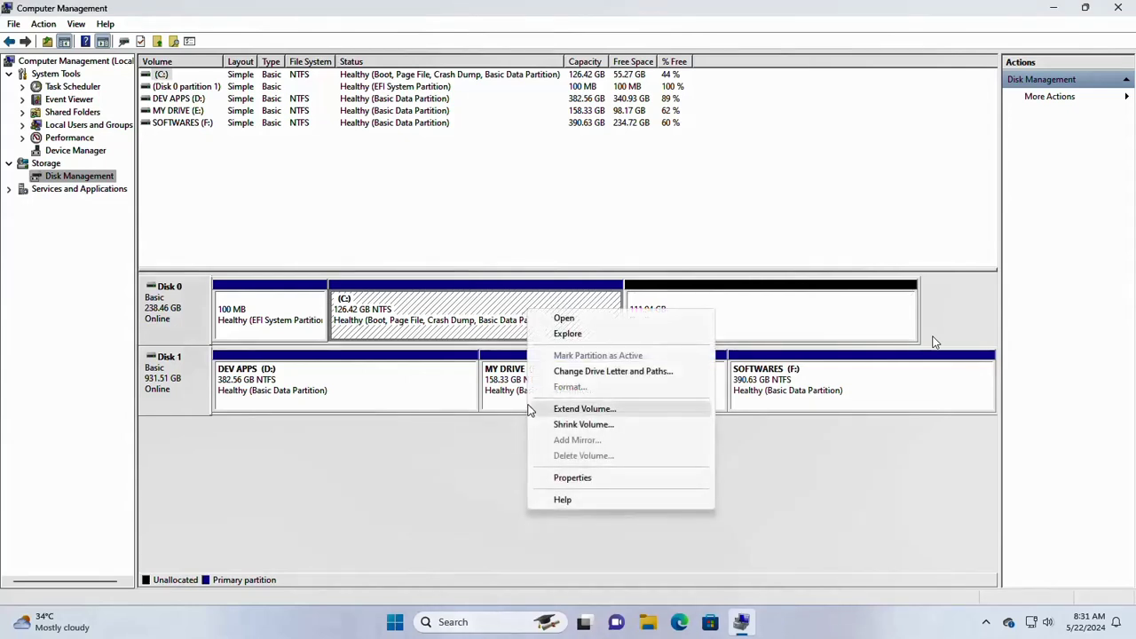
click(577, 409)
click(411, 339)
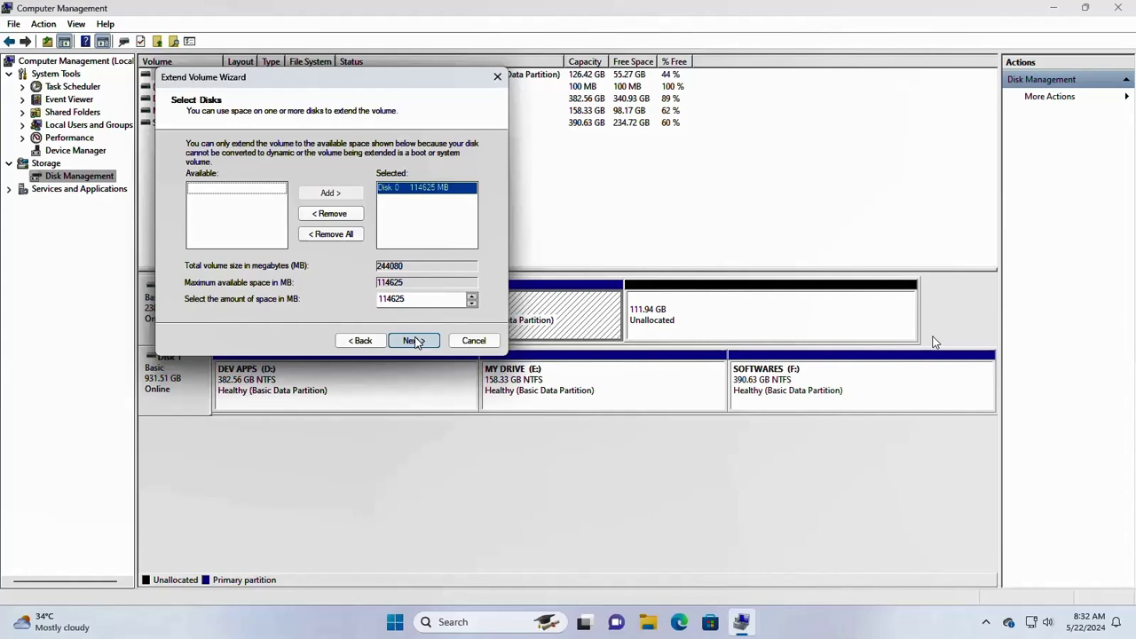
drag(377, 85, 833, 135)
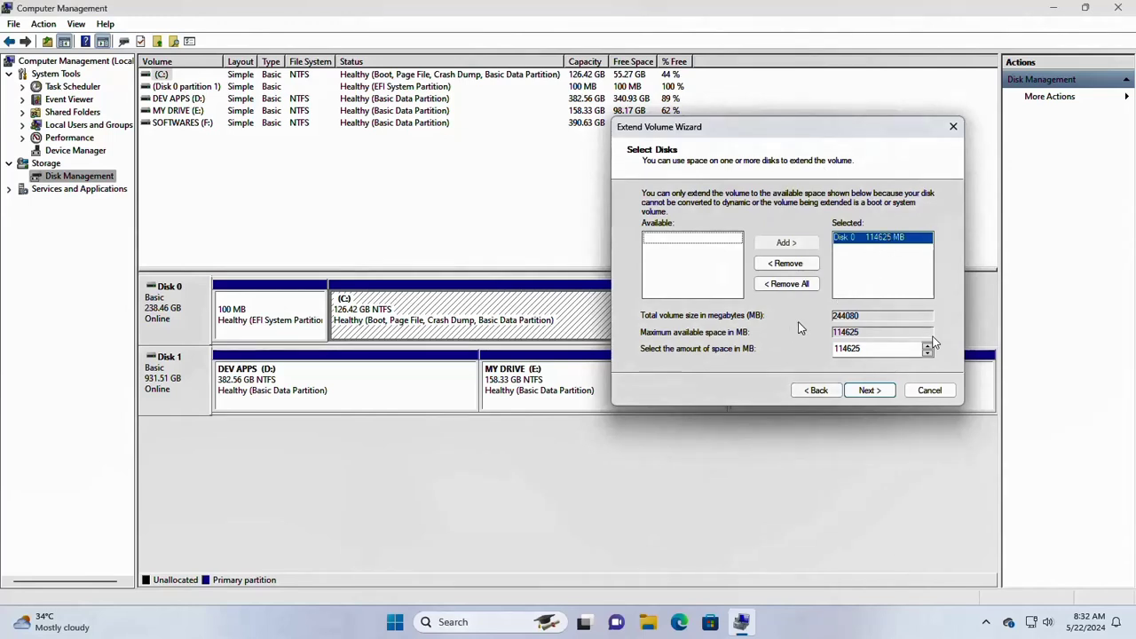
click(869, 390)
click(870, 391)
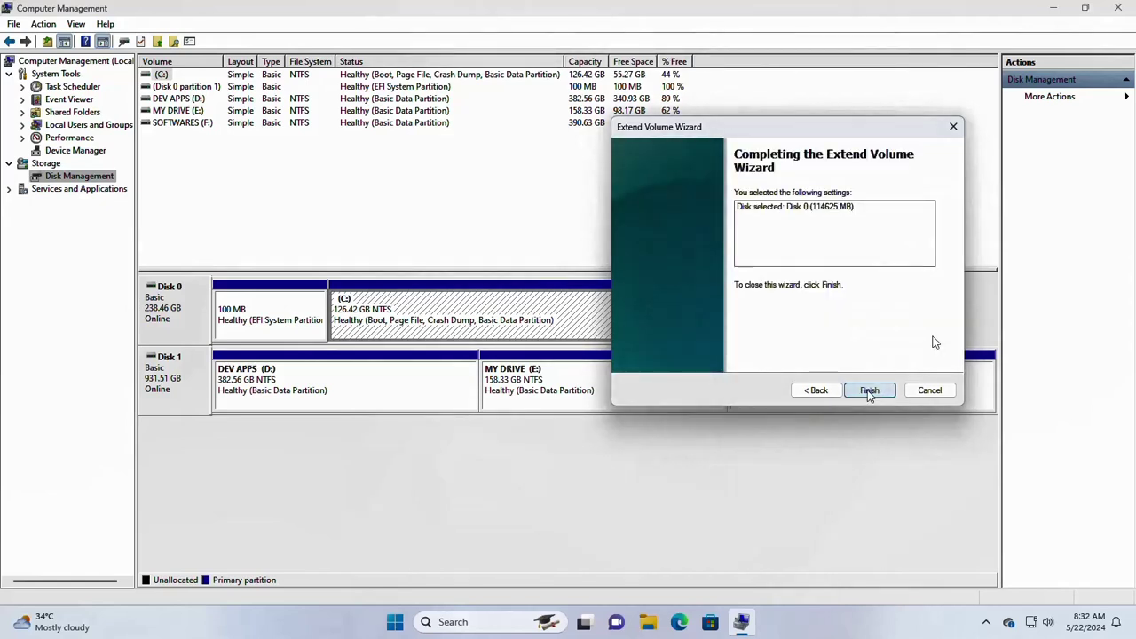
click(557, 328)
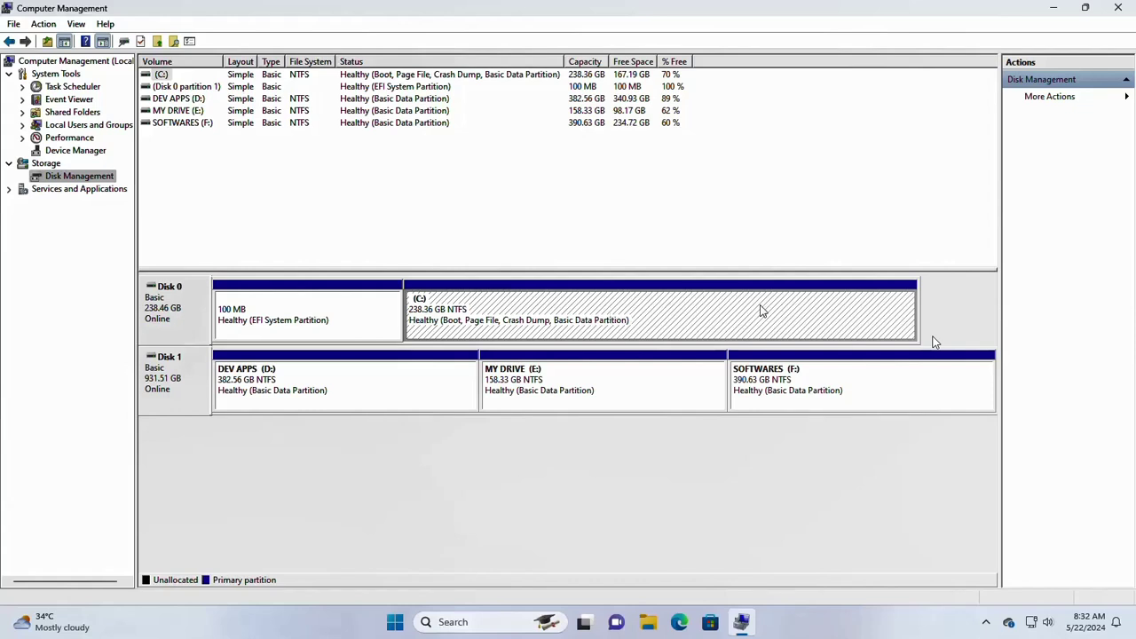
click(745, 500)
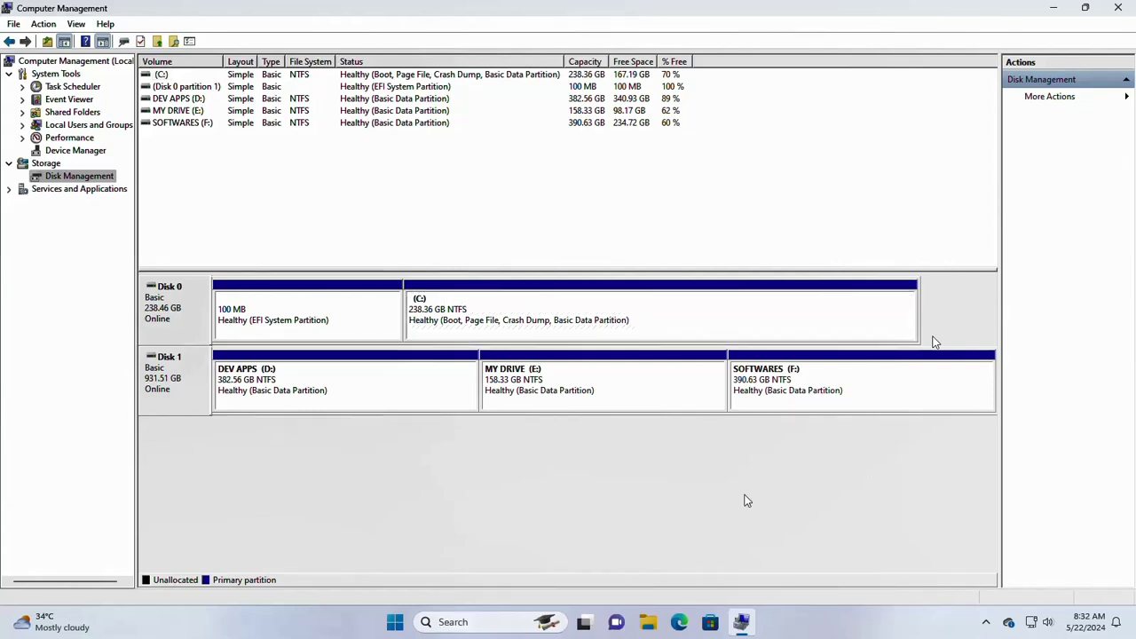
Open This PC in File Explorer and check the total size and free space of Local Disk (C:).
key(super+e)
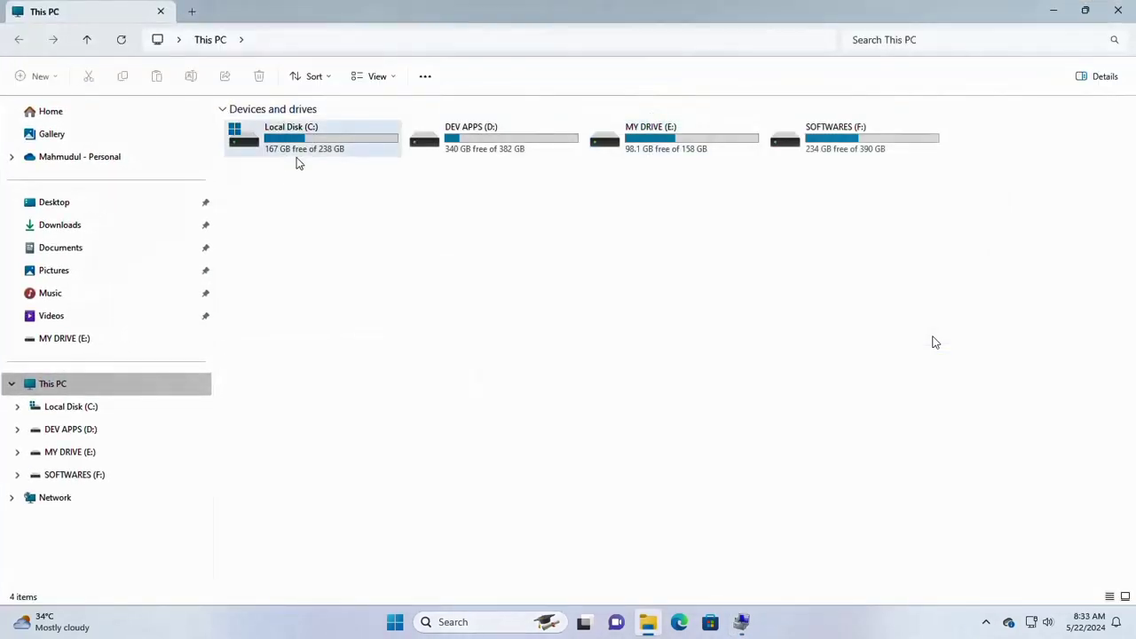
click(309, 145)
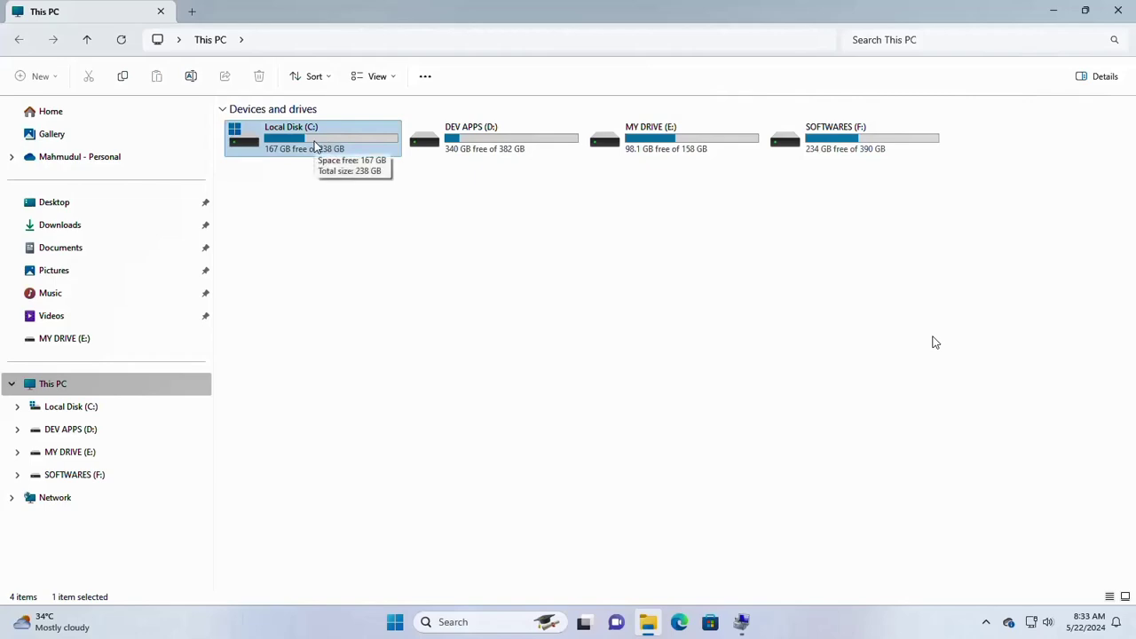
click(313, 194)
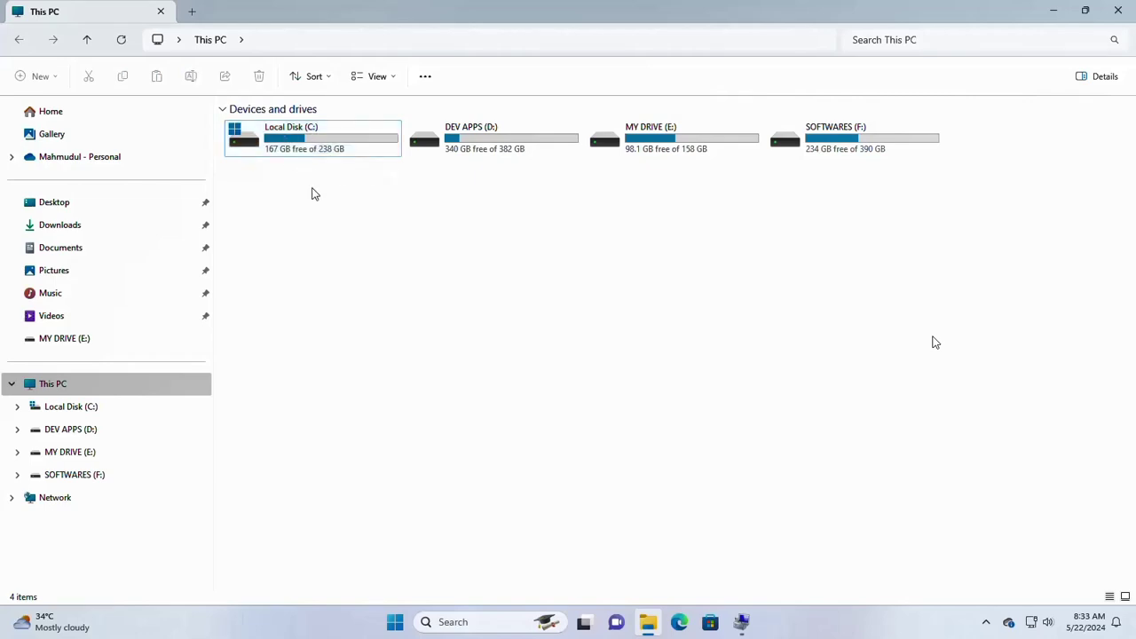
key(space)
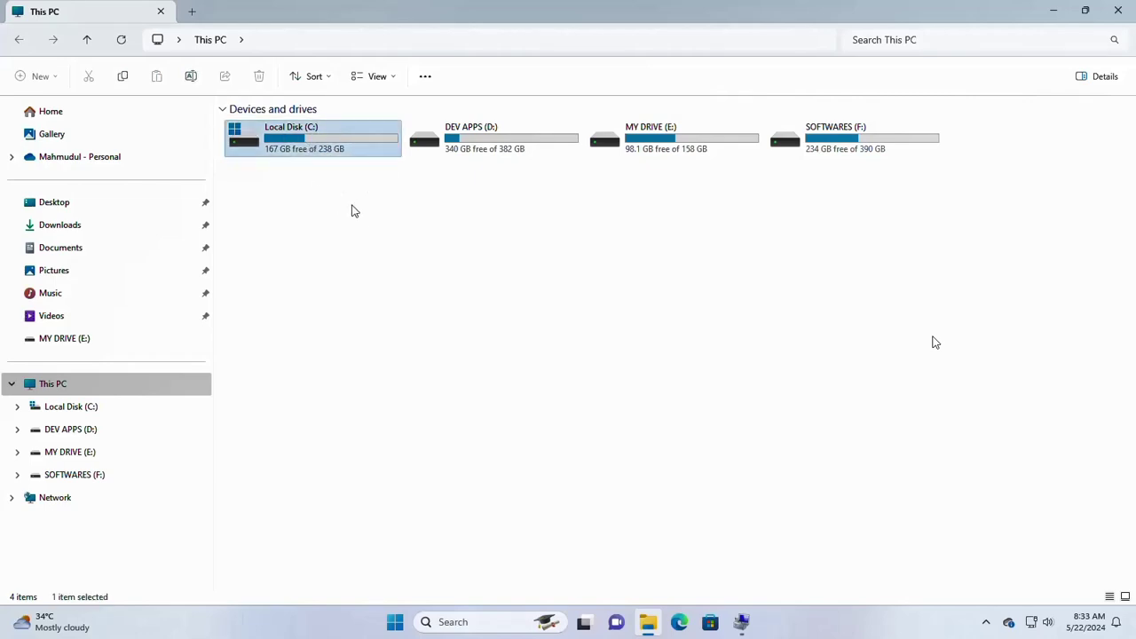